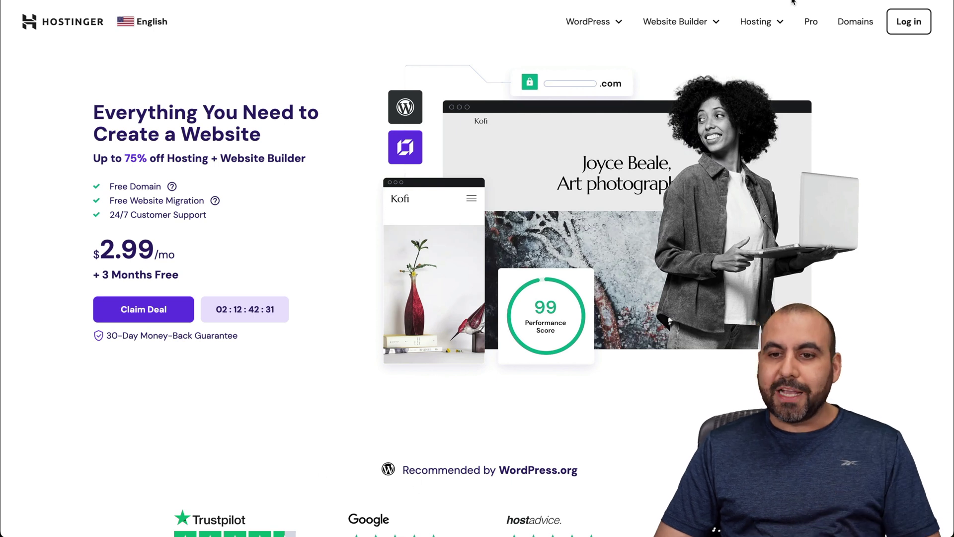
Pick the KVM 2 plan from Hostinger's VPS Hosting offers, landing on its 24-month checkout
mouse_move(761, 21)
left_click(708, 137)
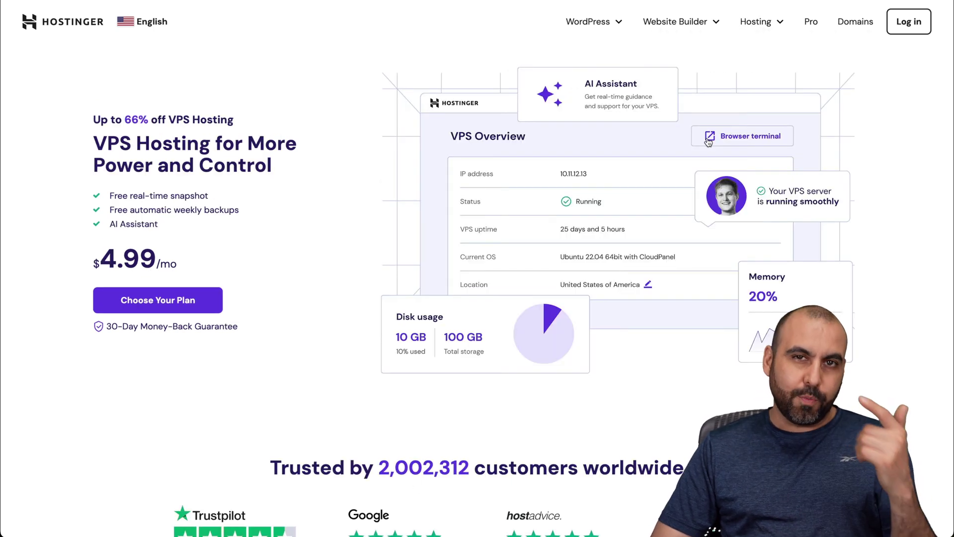
scroll(434, 232, "down", 10)
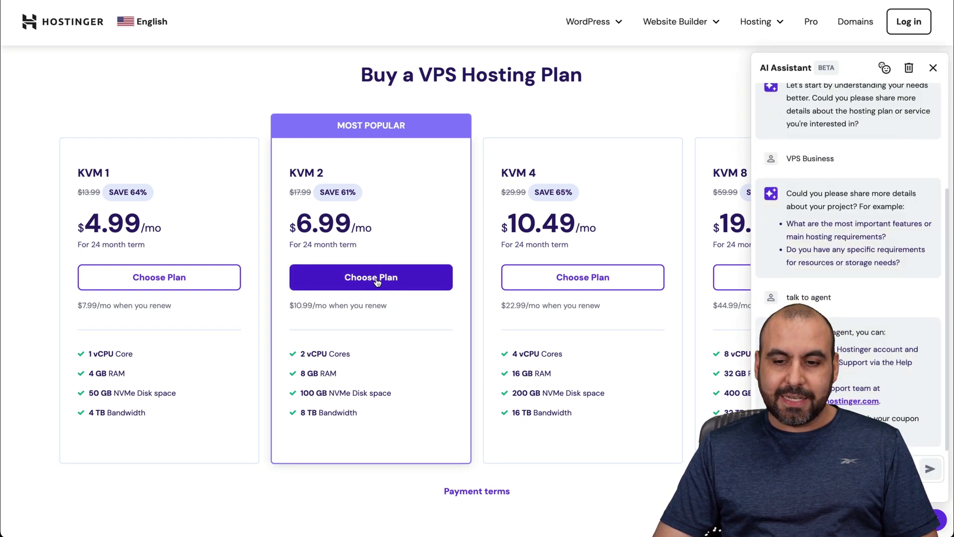
left_click(377, 282)
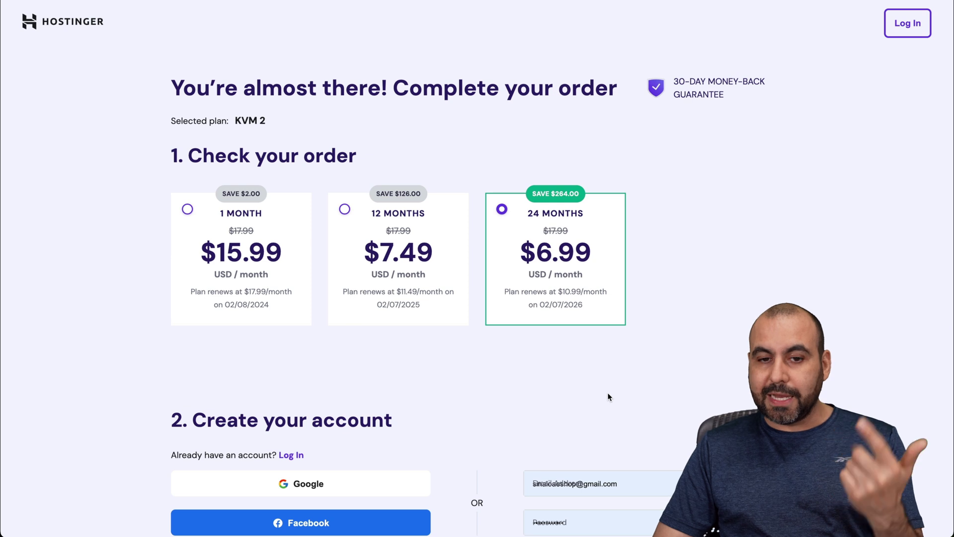
Apply coupon code SAASMASTER to the KVM 2 order, dropping the total to $150.98
scroll(608, 392, "down", 15)
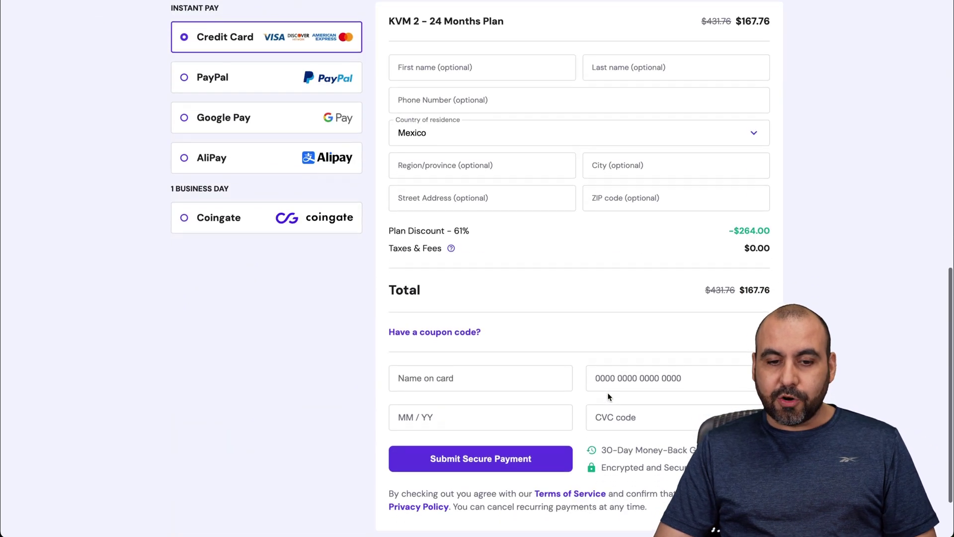
scroll(423, 369, "down", 2)
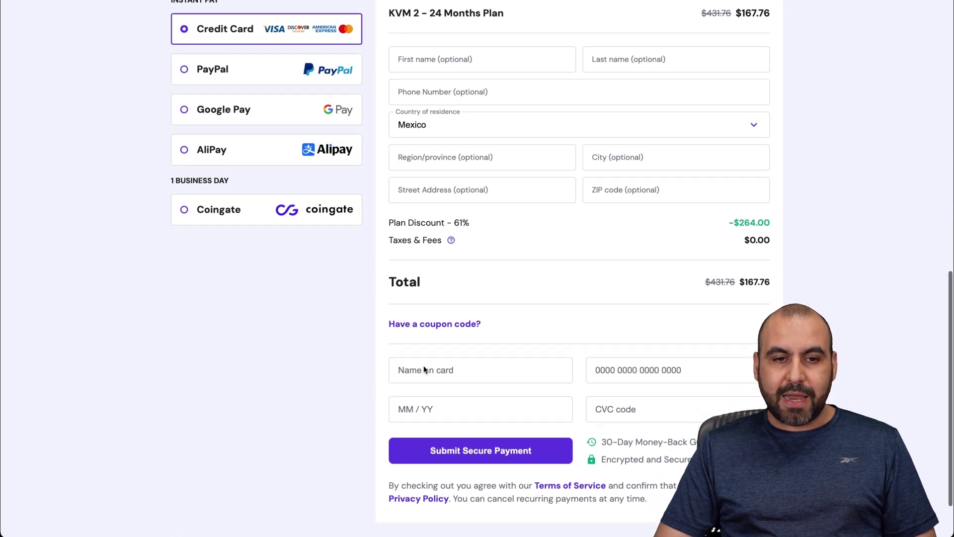
scroll(424, 369, "down", 1)
left_click(435, 254)
left_click(441, 288)
type("SAASMASTER")
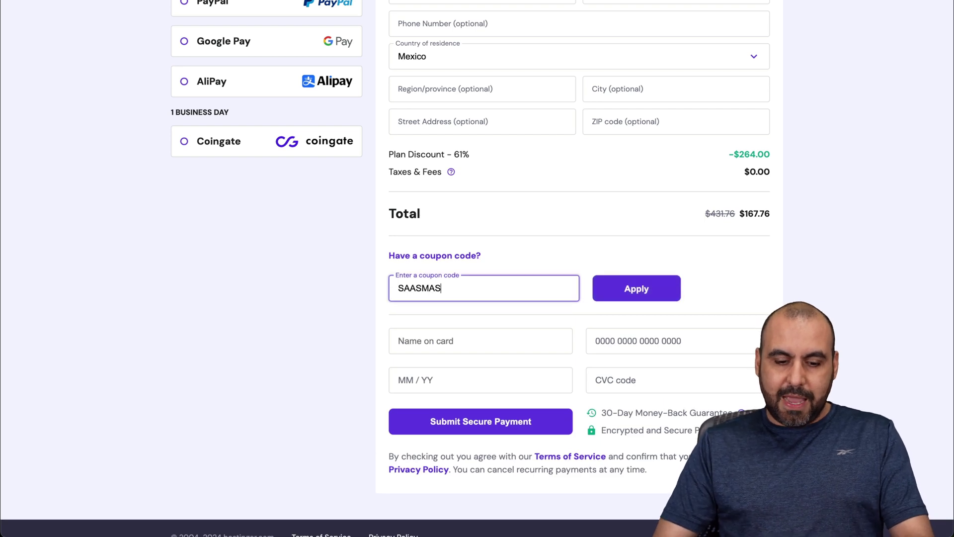
left_click(634, 291)
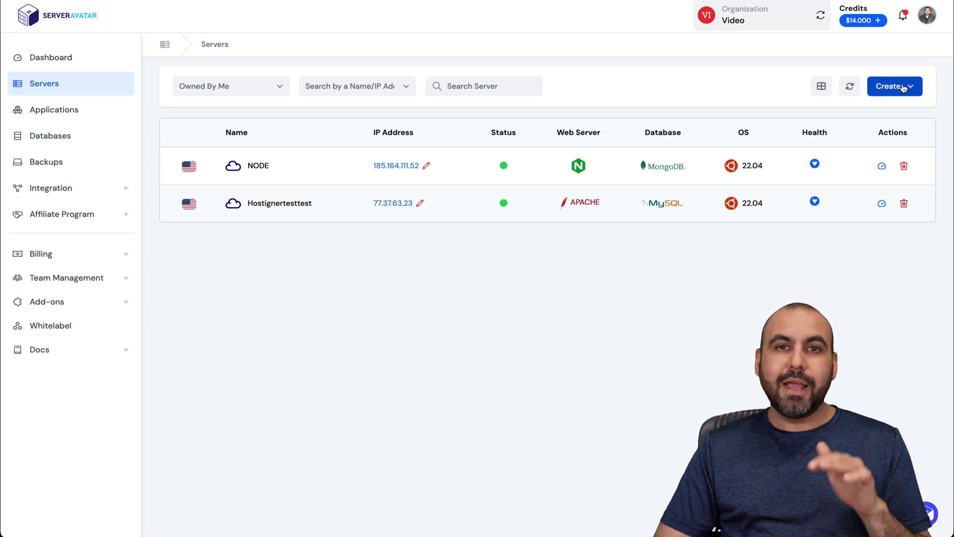
Open the NODE server and go to its applications section
left_click(260, 165)
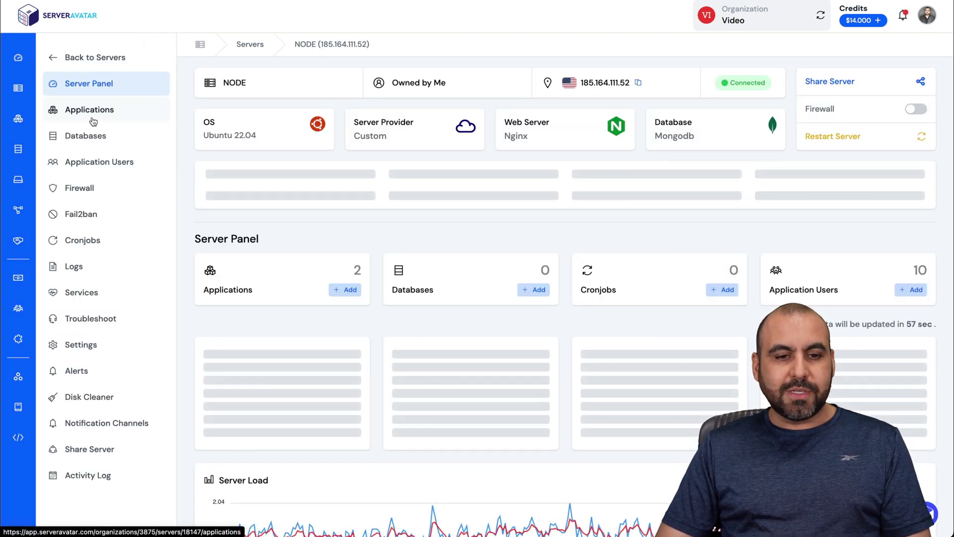
left_click(92, 119)
Start a new application named noderedapp
left_click(906, 276)
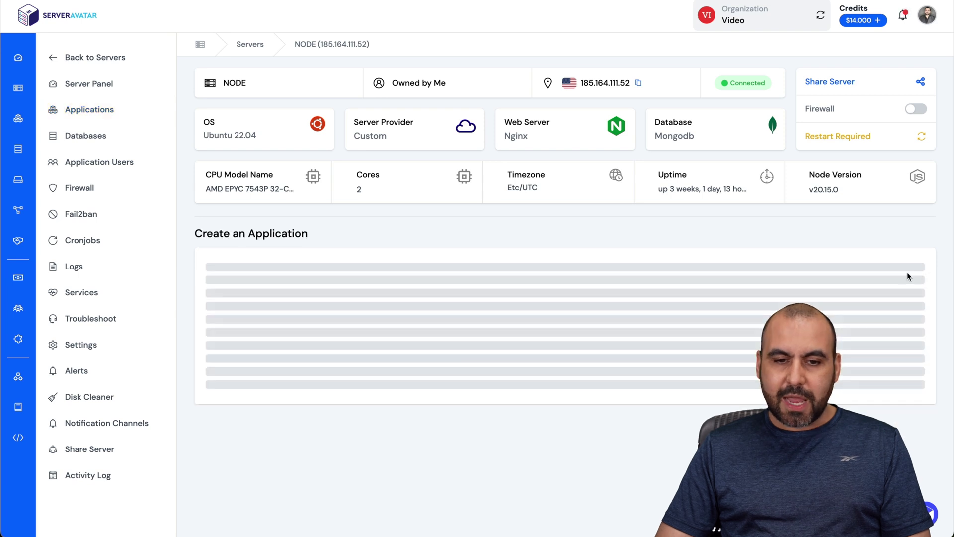
scroll(437, 254, "down", 1)
left_click(275, 253)
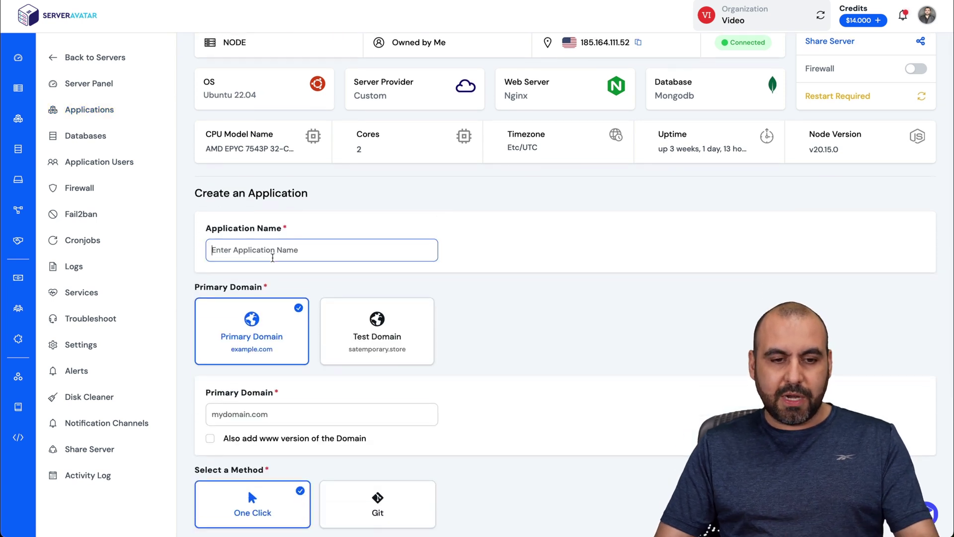
type("noderedapp")
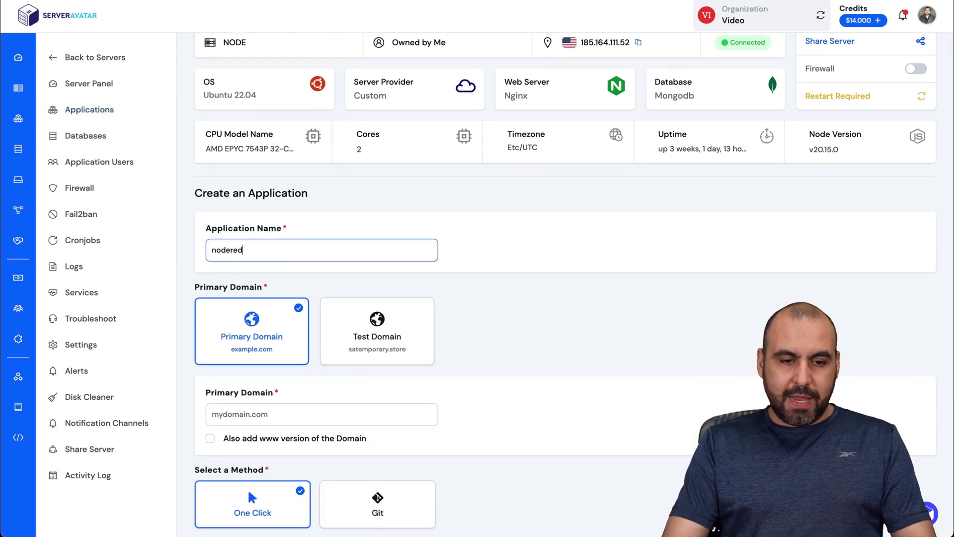
left_click(275, 289)
Use a free test domain with the subdomain noderedapp
scroll(274, 289, "down", 3)
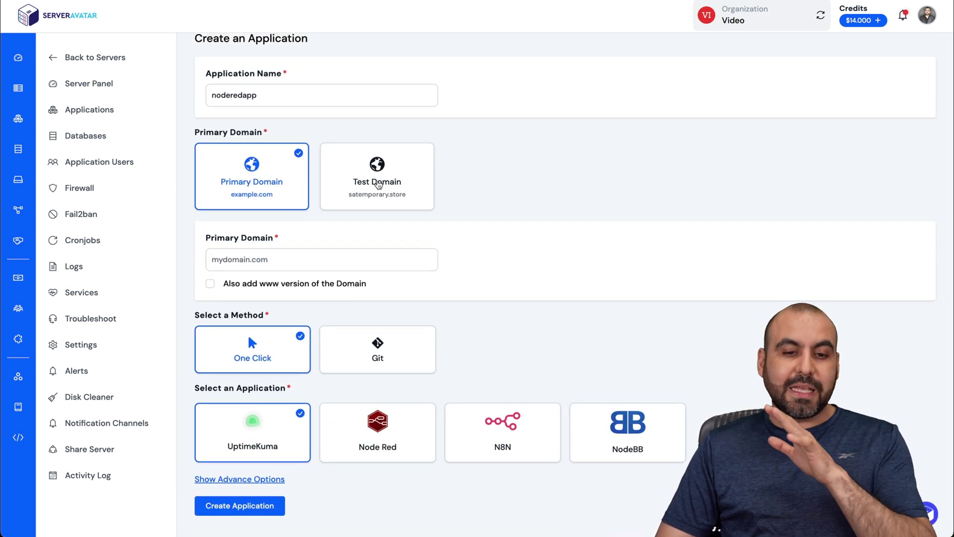
left_click(385, 187)
left_click(271, 286)
type("node")
key("BackSpace")
key("BackSpace")
key("BackSpace")
key("BackSpace")
type("noderedapop")
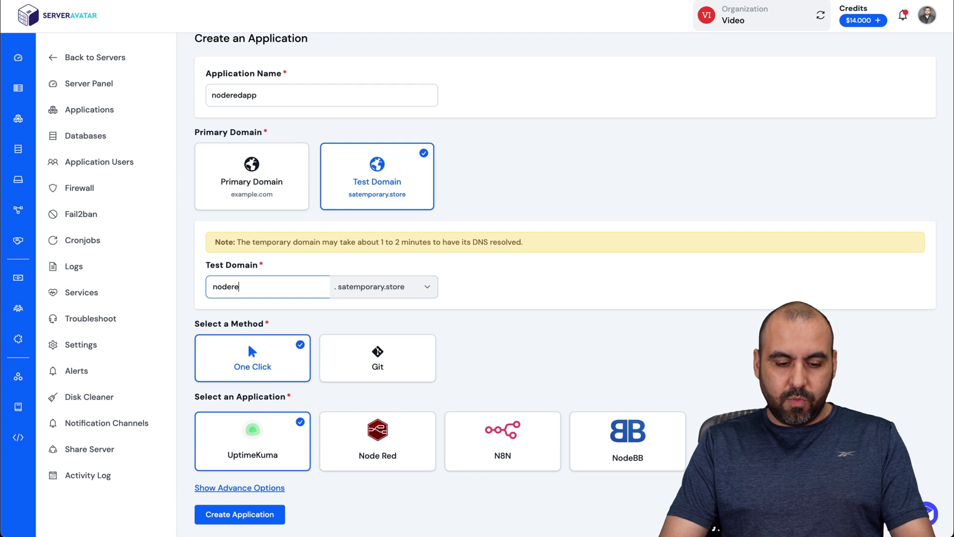
key("BackSpace")
key("BackSpace")
type("pp")
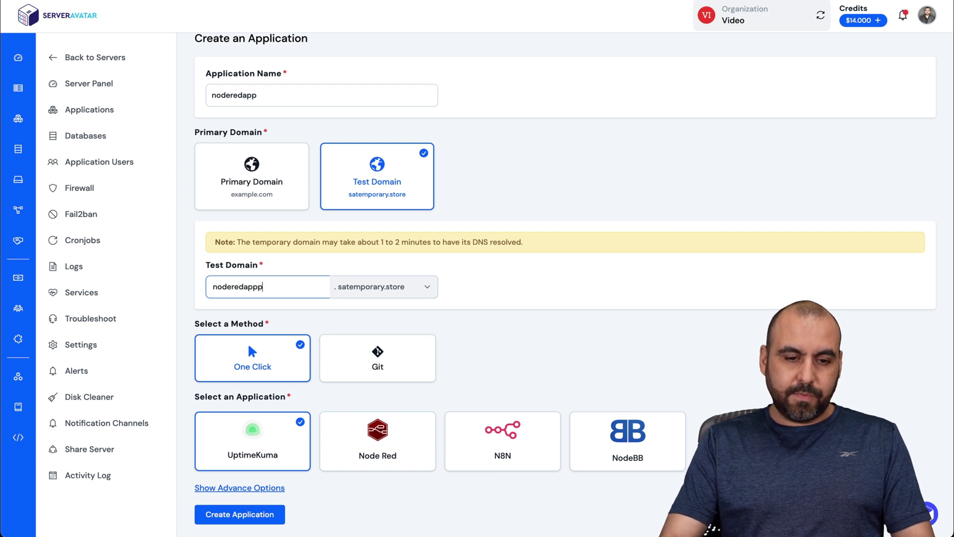
Choose the Node Red one-click app, enter a login username and password, and create it
scroll(312, 312, "down", 1)
left_click(365, 449)
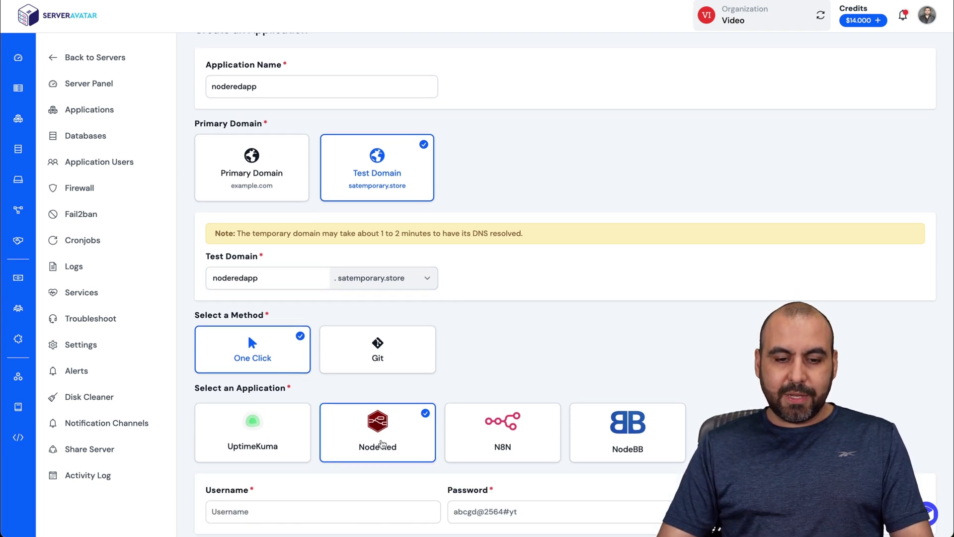
scroll(377, 446, "down", 2)
left_click(268, 443)
type("n")
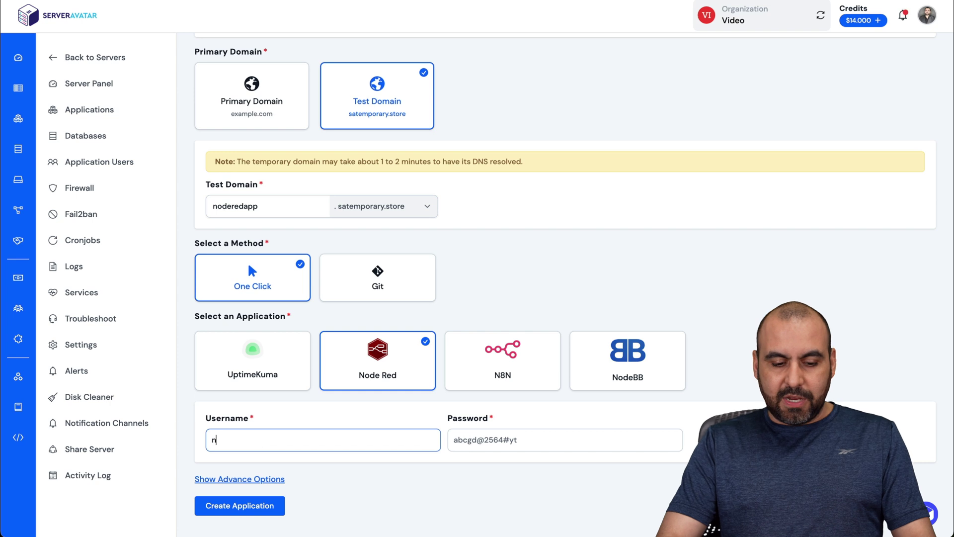
type("oderedapp")
key("Tab")
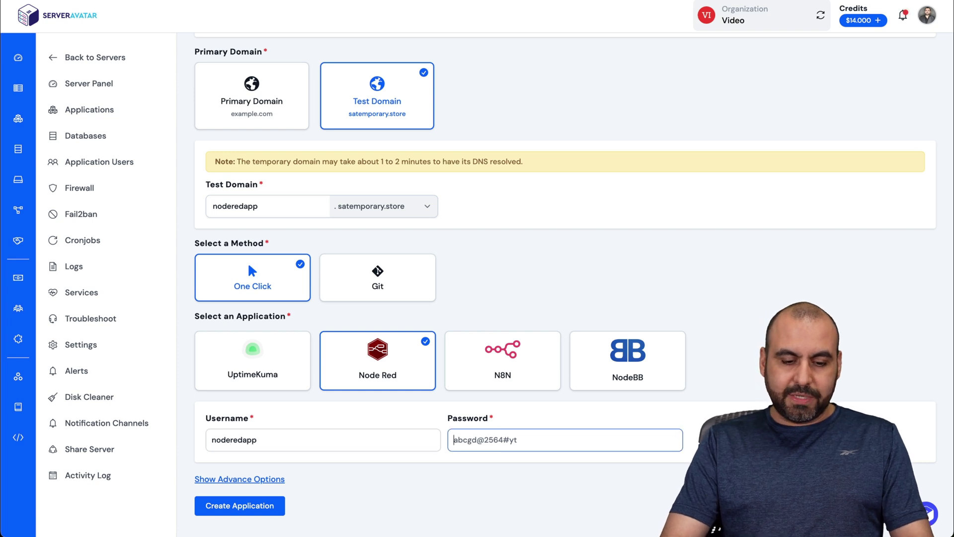
type("****")
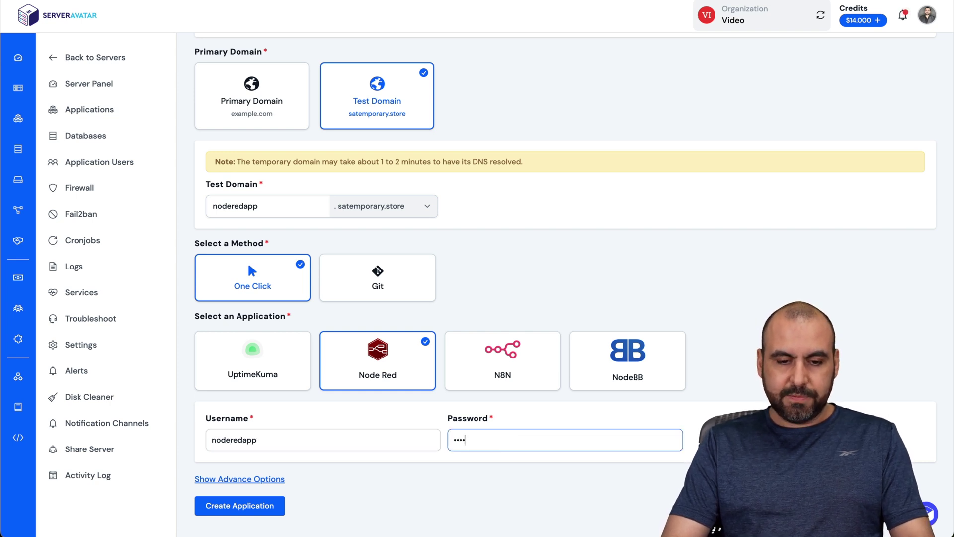
type("******")
left_click(200, 503)
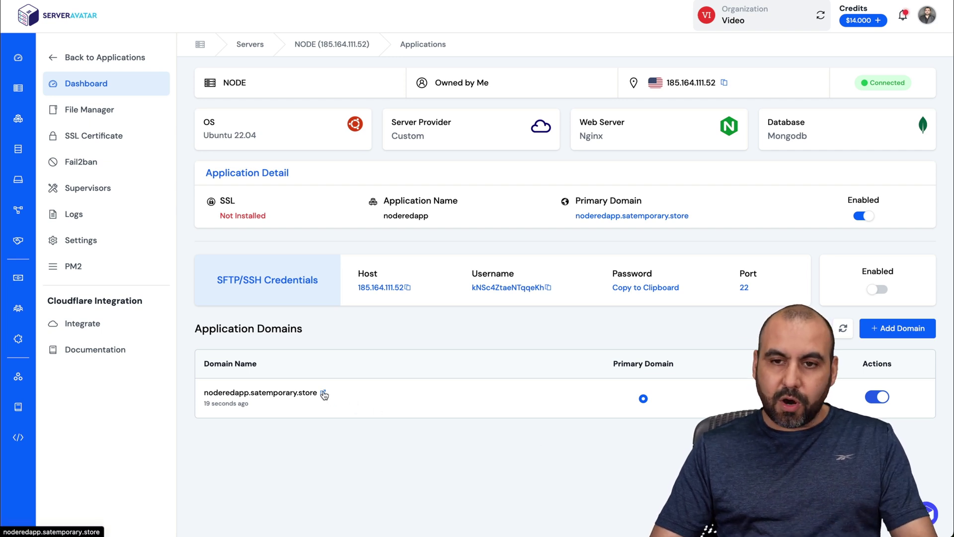
Open the deployed Node-RED site at noderedapp.satemporary.store
left_click(324, 393)
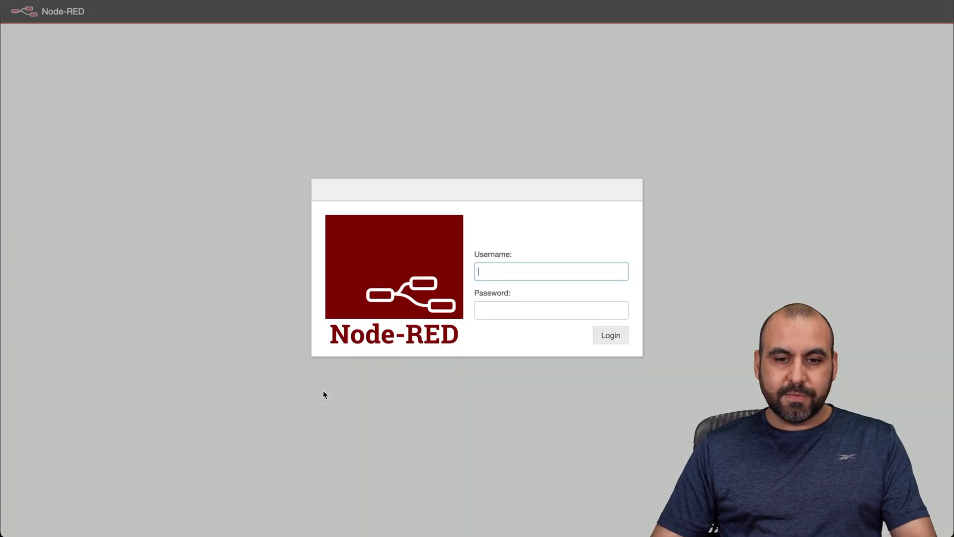
Log in to Node-RED with the app's credentials, dismissing the save-password prompt and welcome tour
type("nodered")
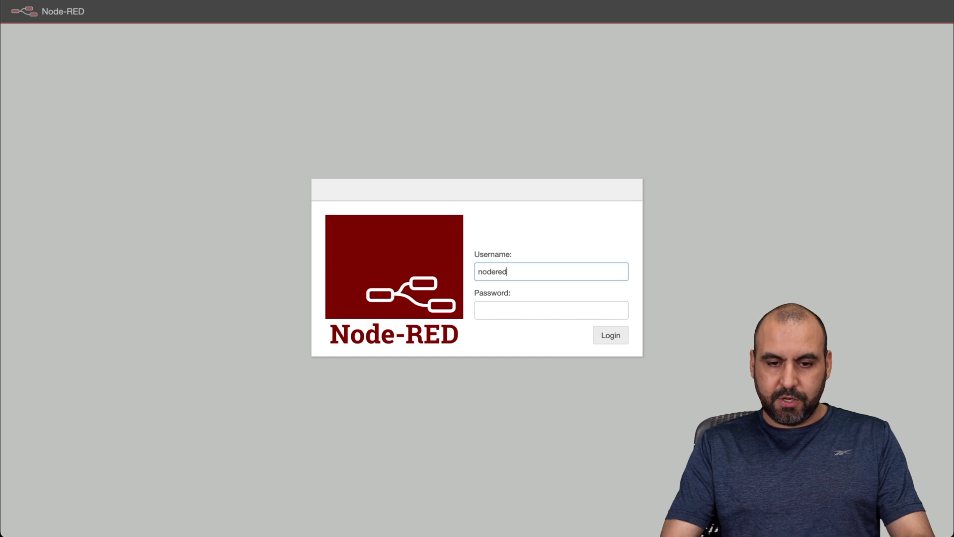
type("app")
key("Tab")
type("noderedapp")
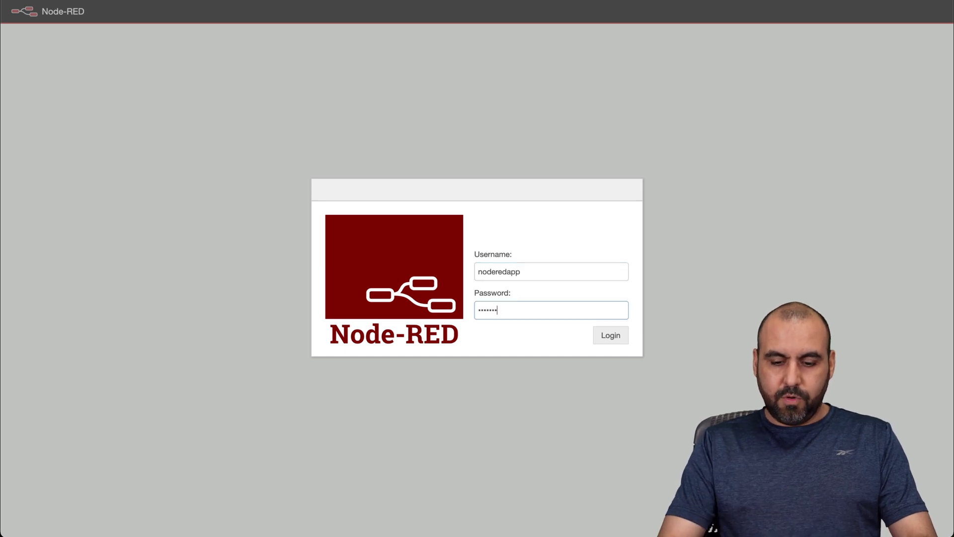
left_click(606, 335)
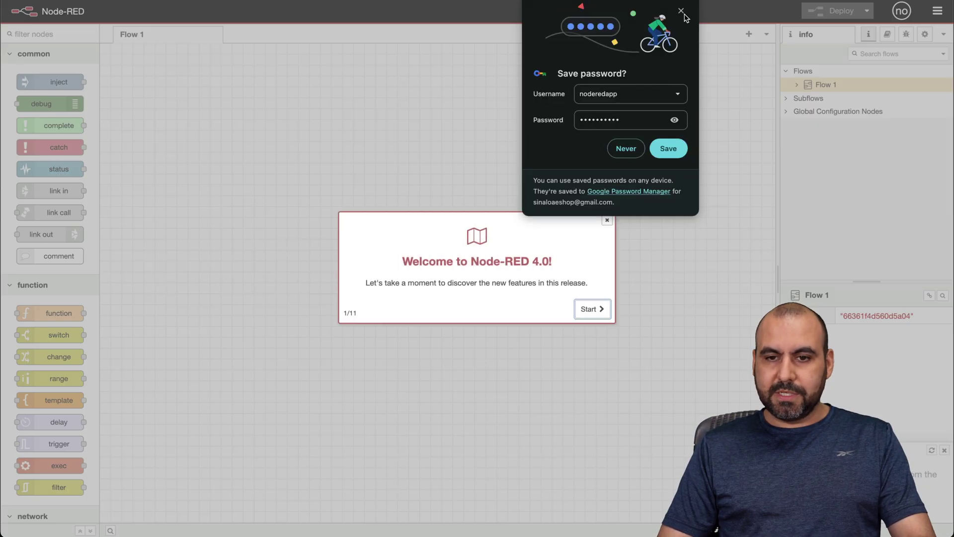
left_click(682, 12)
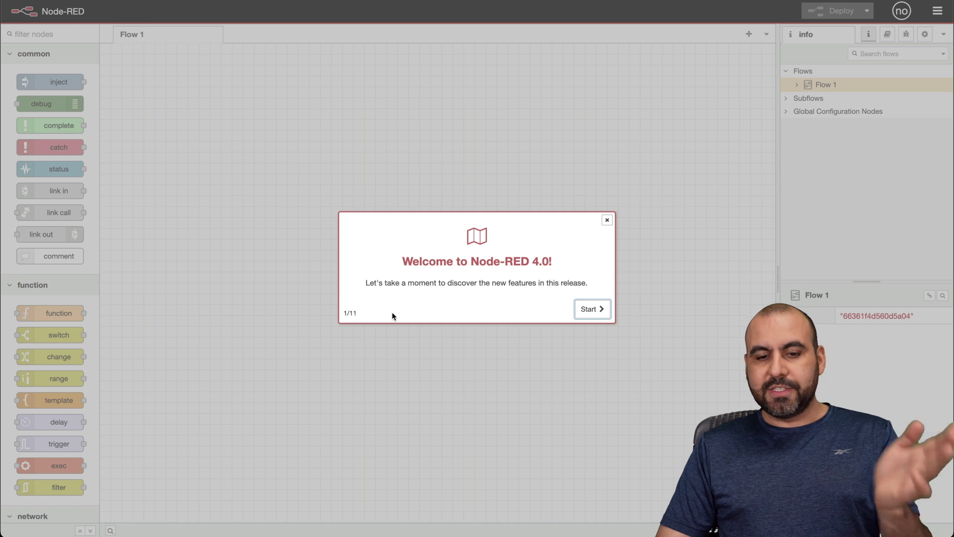
left_click(598, 307)
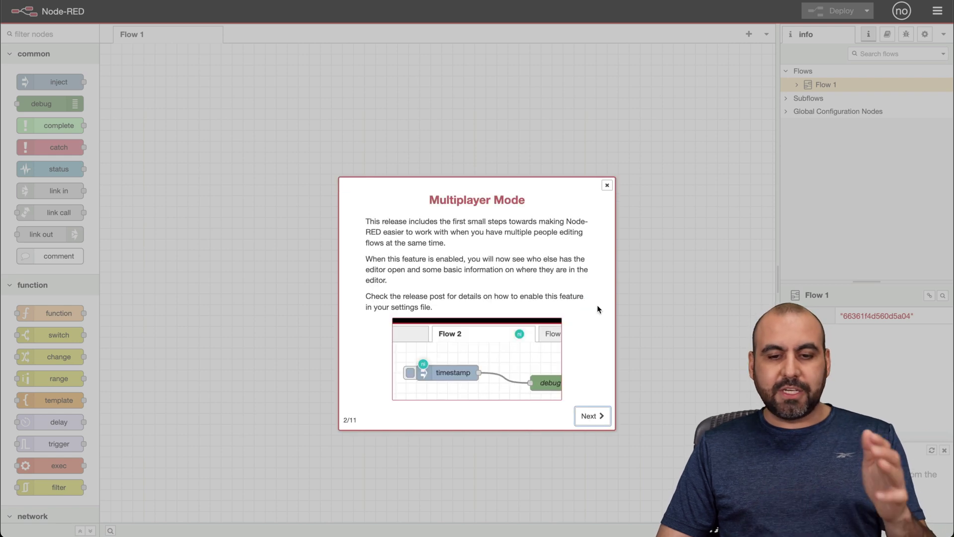
left_click(607, 185)
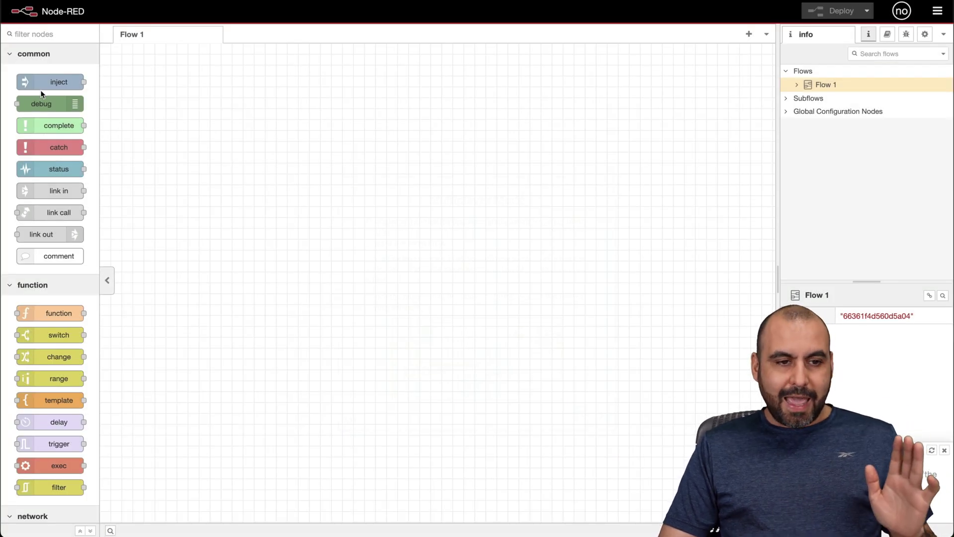
Place inject and complete nodes, then wire the timestamp into a new switch and on to a link out
left_click_drag(51, 84, 146, 102)
left_click_drag(47, 126, 671, 207)
left_click_drag(179, 97, 328, 251)
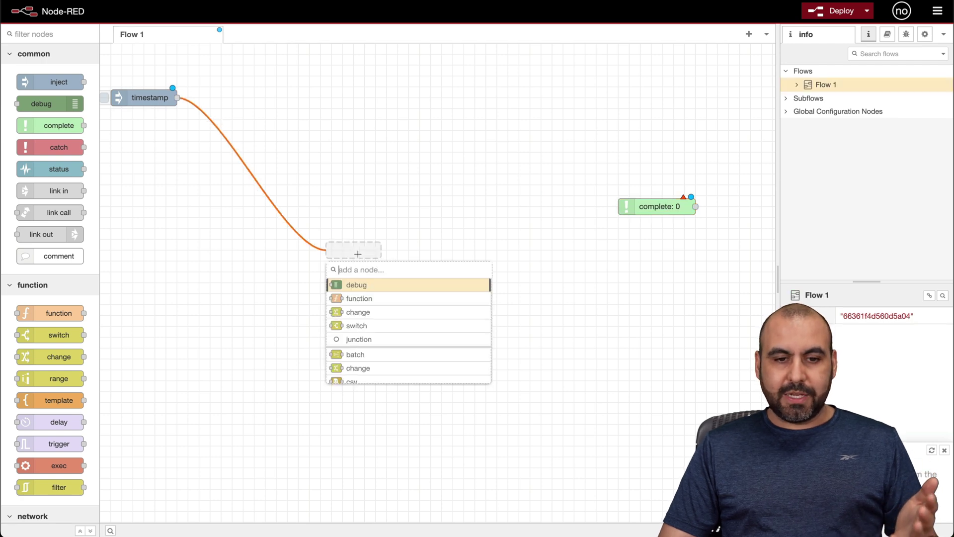
left_click(370, 325)
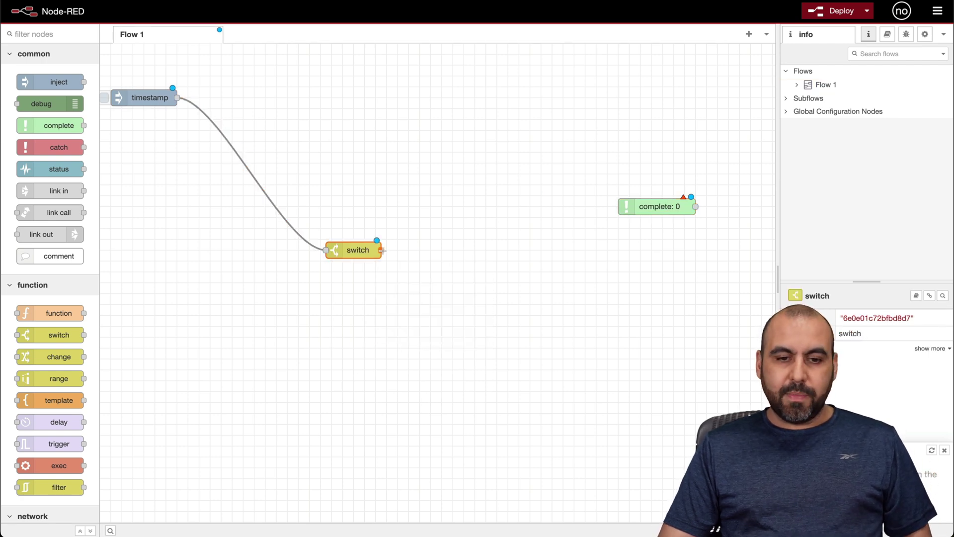
left_click_drag(381, 250, 447, 380)
scroll(483, 494, "down", 5)
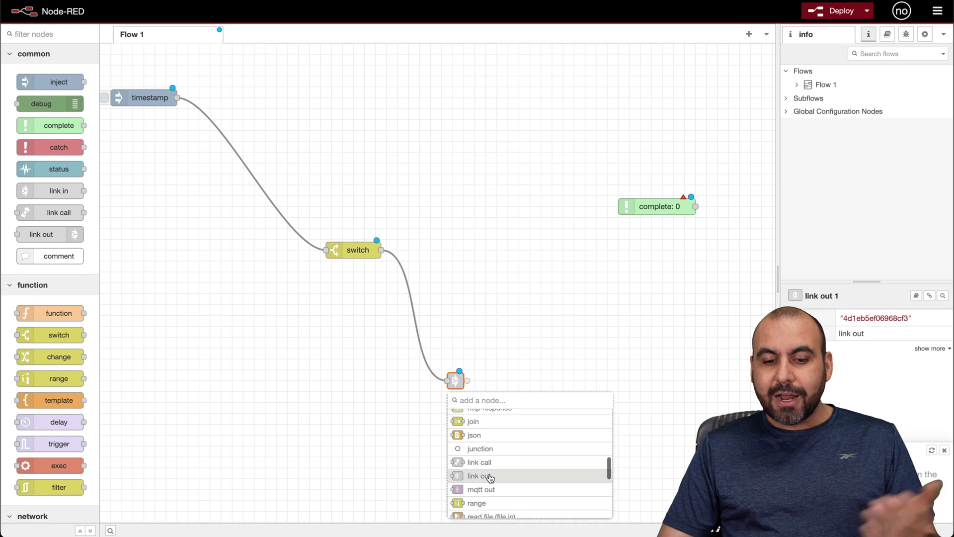
left_click(489, 472)
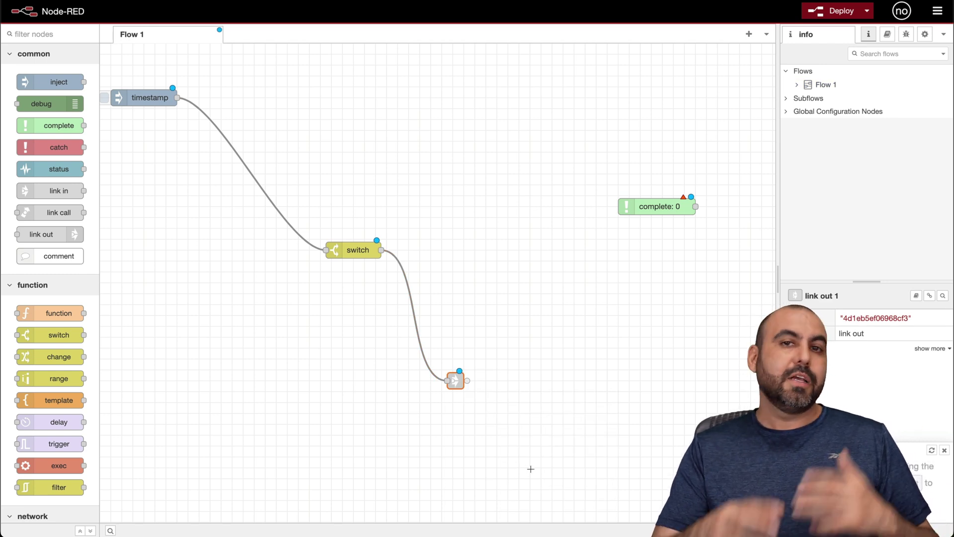